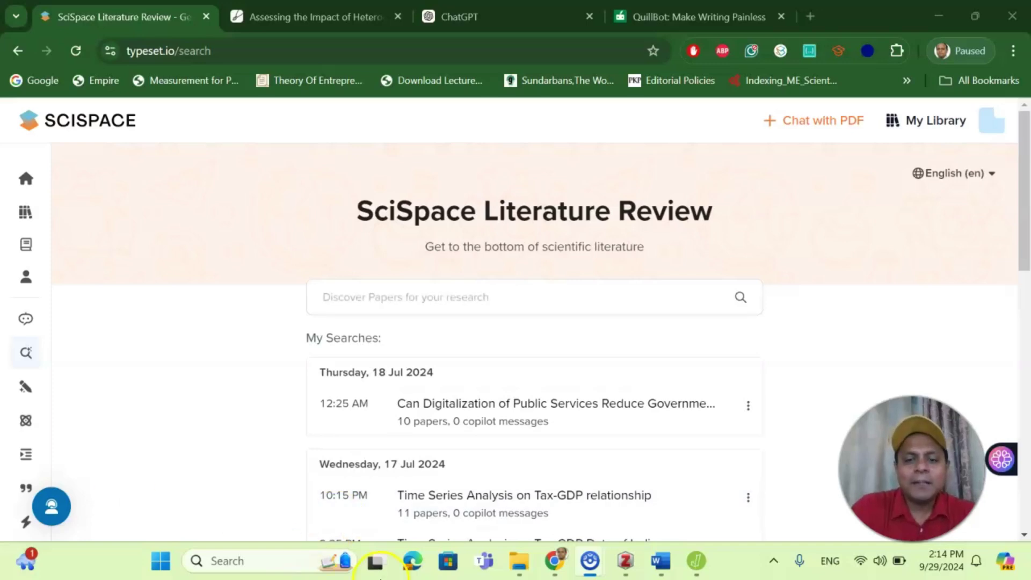
Step: In Word, read the CPI manuscript from the title page through the abstract and figures to Section II
left_click(661, 561)
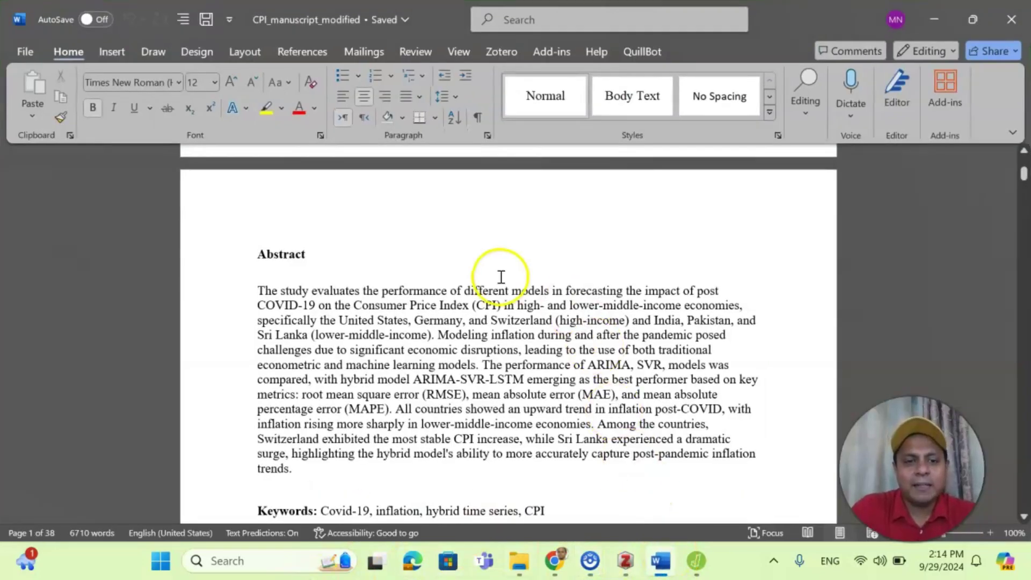
scroll(500, 278, "up", 10)
scroll(500, 278, "up", 1)
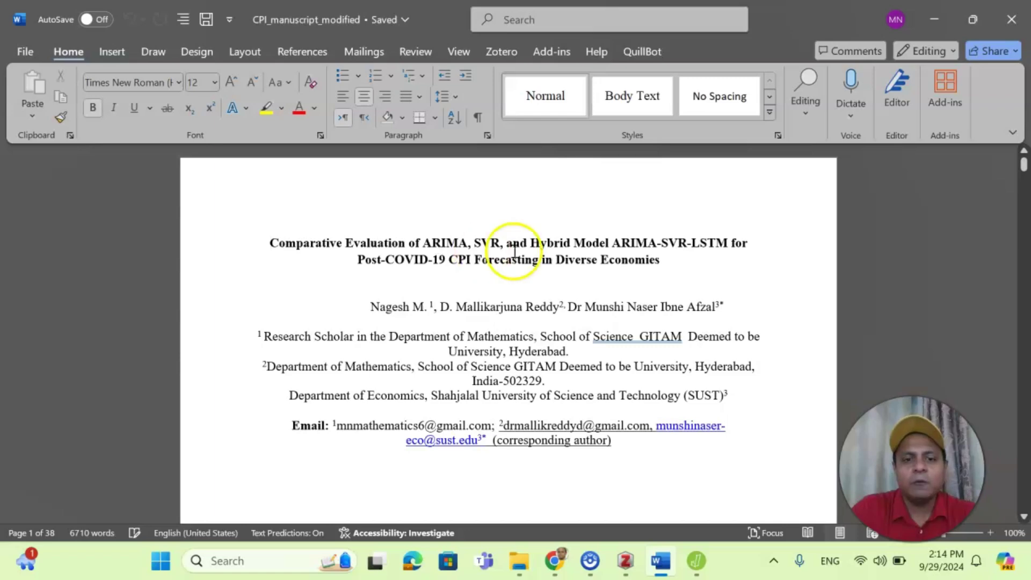
scroll(521, 262, "down", 12)
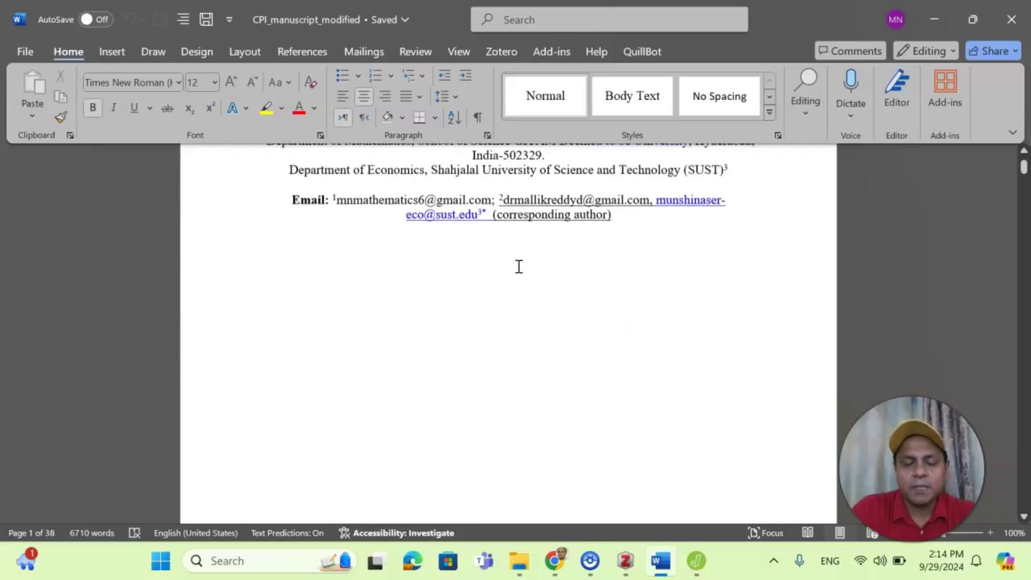
scroll(518, 267, "down", 20)
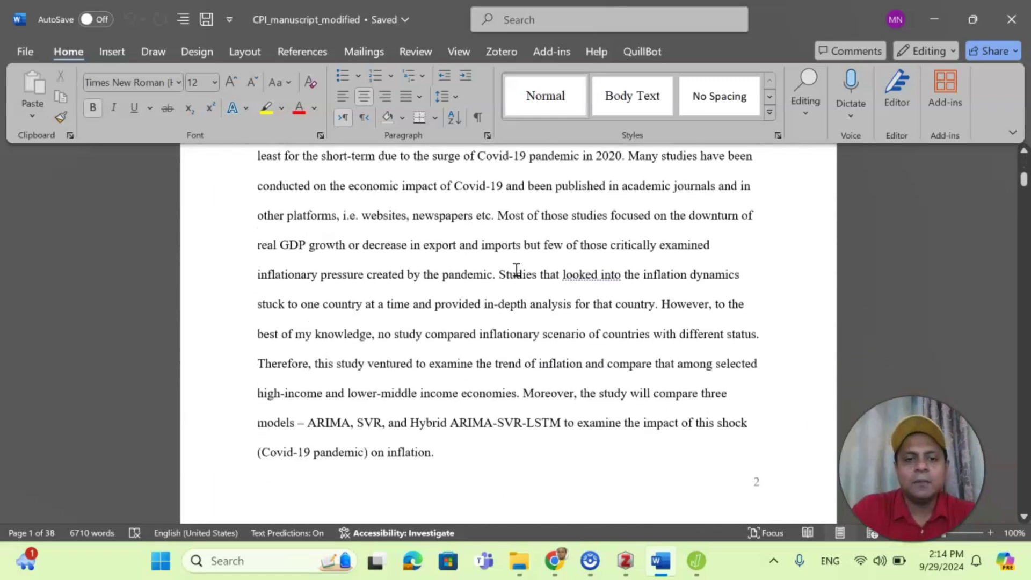
scroll(516, 275, "down", 15)
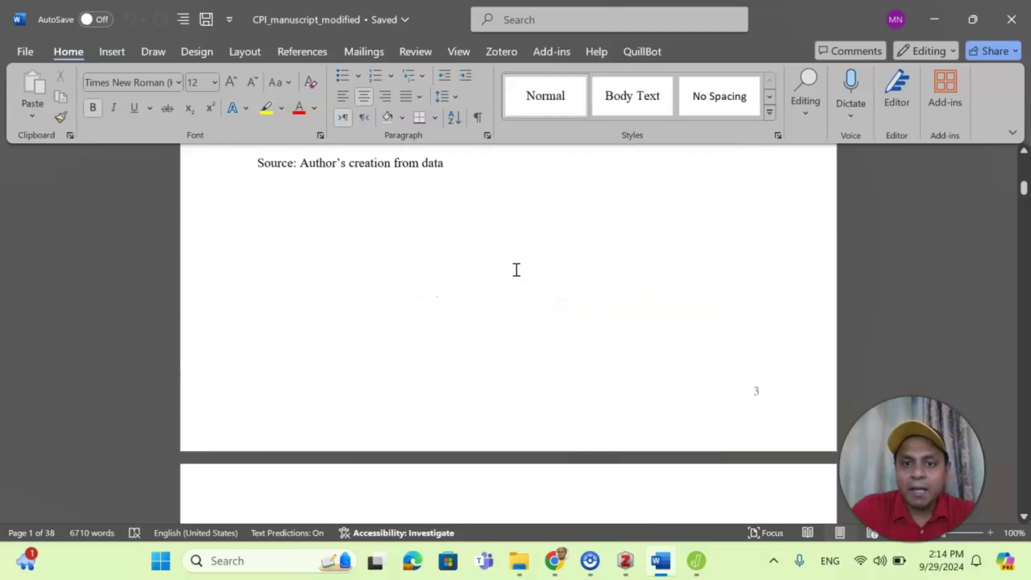
scroll(517, 275, "down", 15)
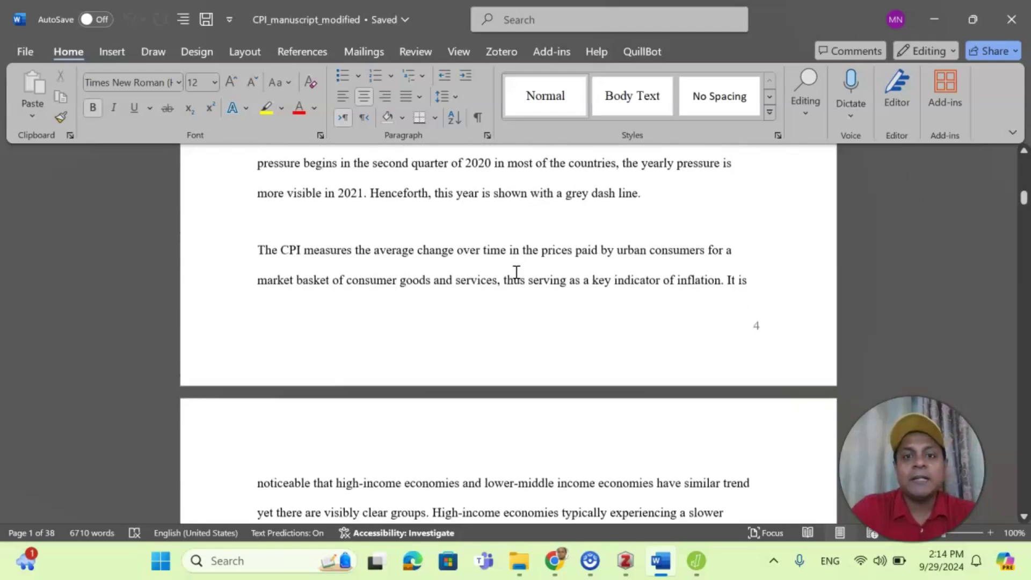
scroll(517, 277, "down", 20)
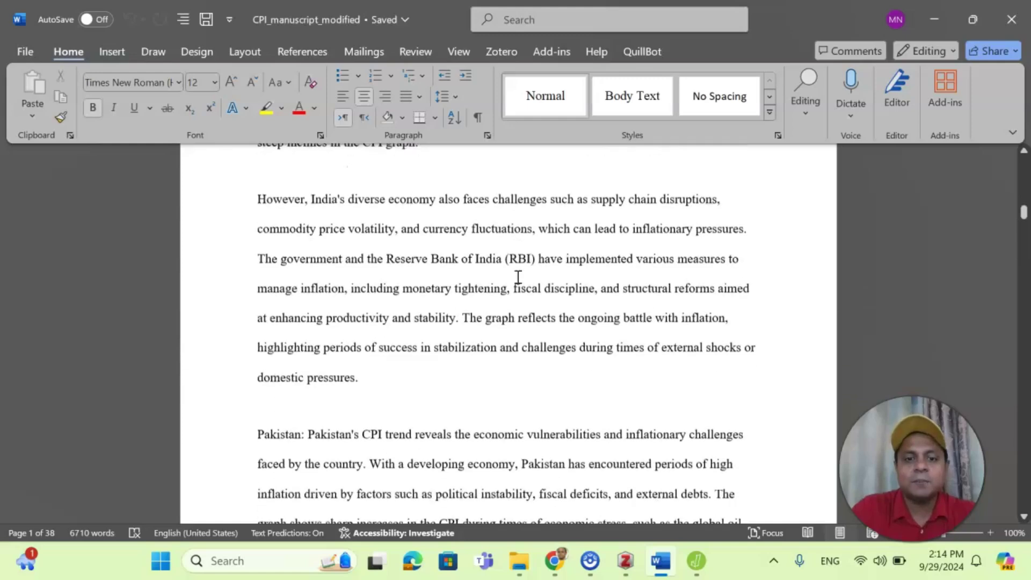
scroll(517, 283, "down", 10)
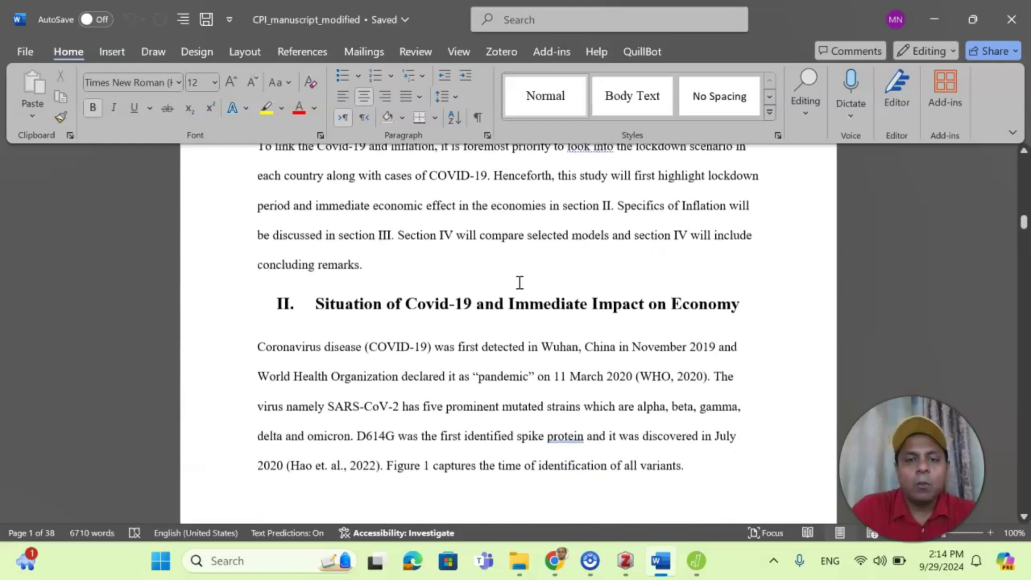
Step: Return to Chrome's SciSpace Literature Review page listing past searches such as the Tax-GDP time series analysis
left_click(553, 559)
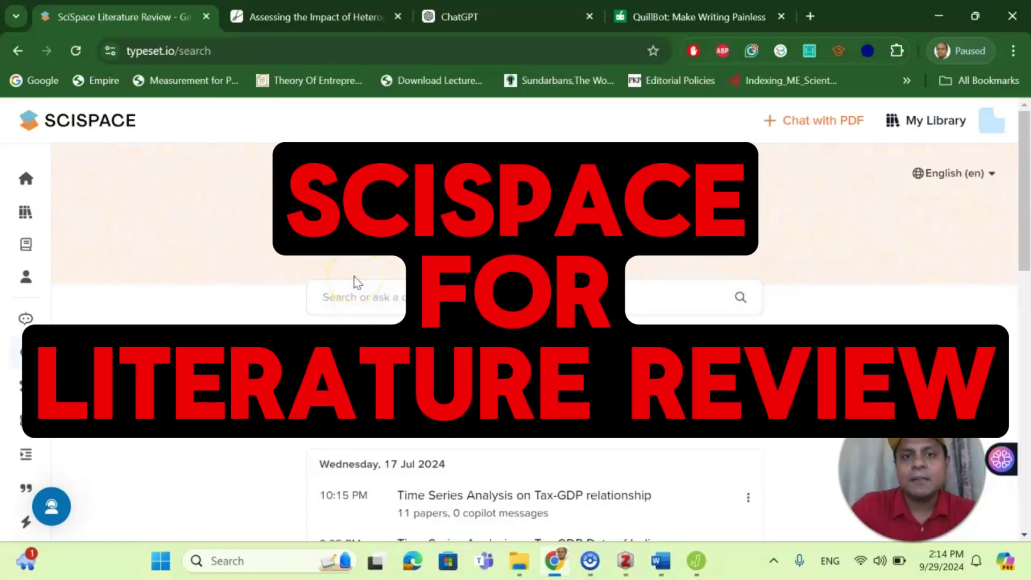
left_click(395, 241)
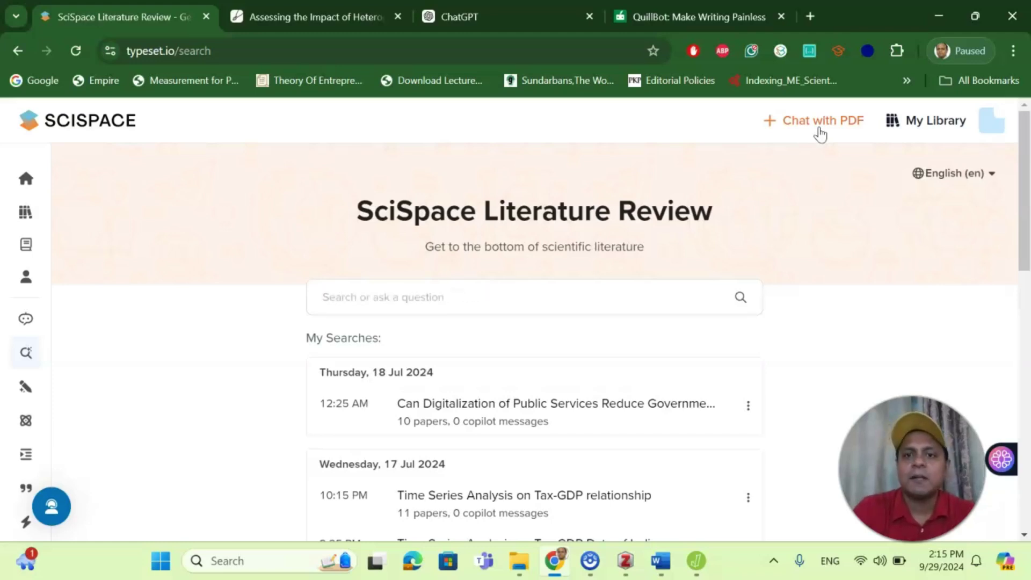
Step: Switch to the yomu.ai tab and read through the IPO underpricing document's Introduction
left_click(314, 17)
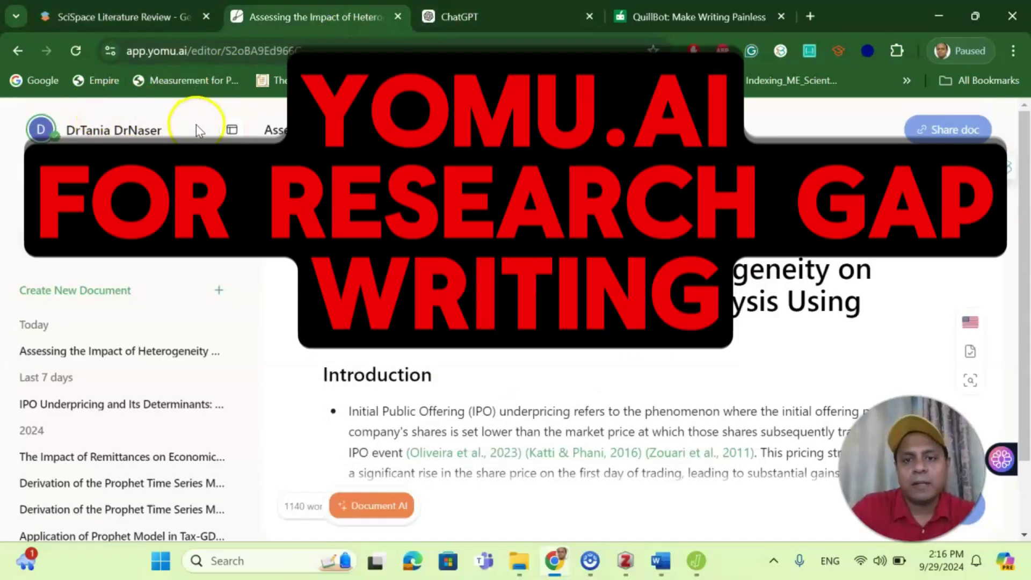
scroll(537, 408, "down", 10)
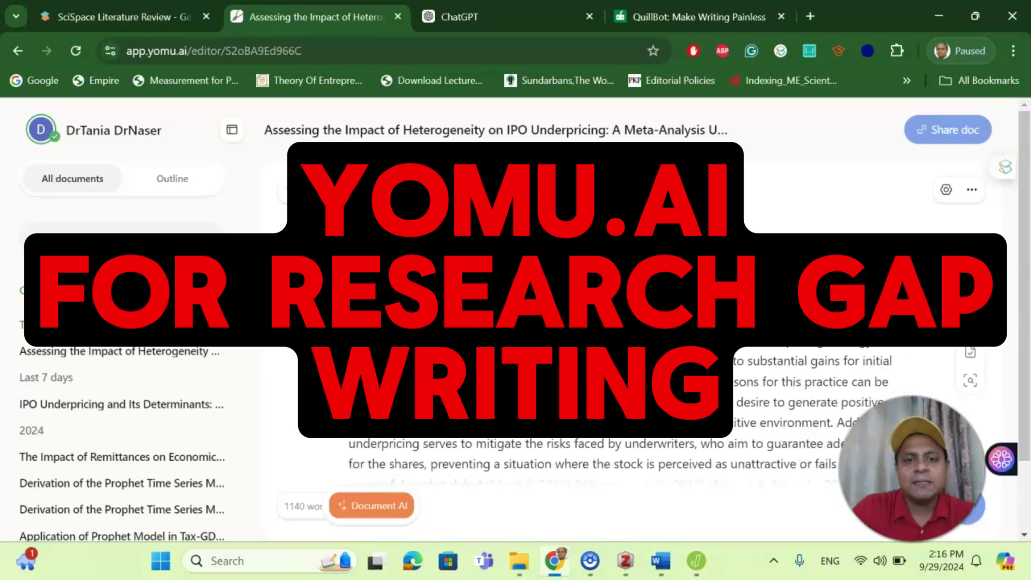
scroll(537, 408, "down", 3)
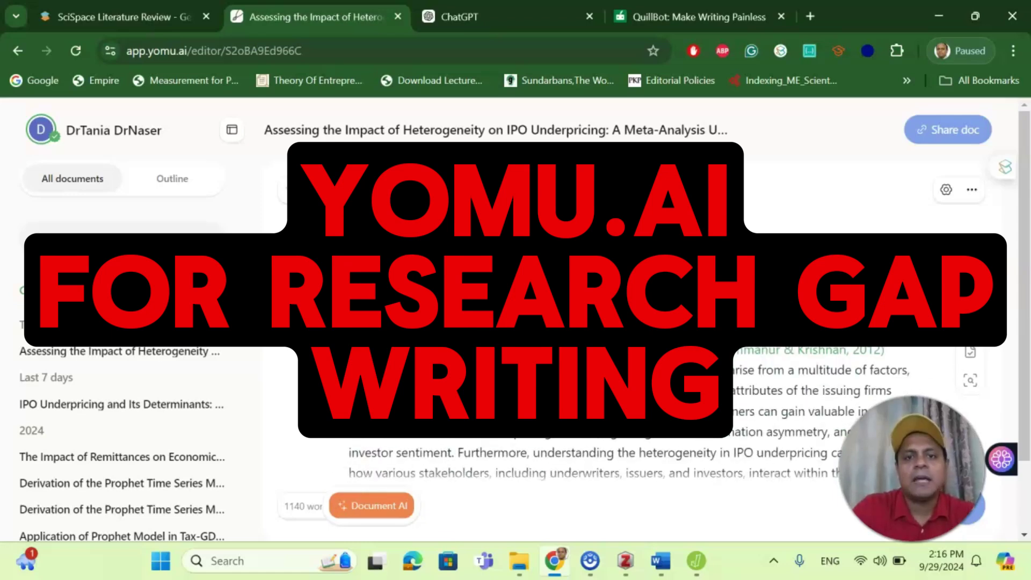
scroll(537, 408, "down", 3)
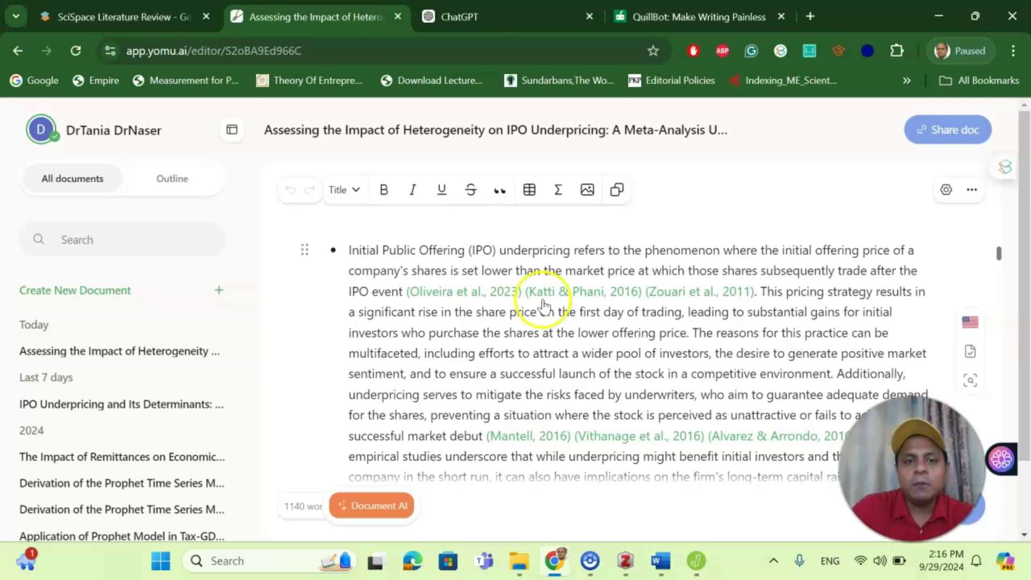
scroll(541, 302, "up", 3)
scroll(544, 299, "down", 2)
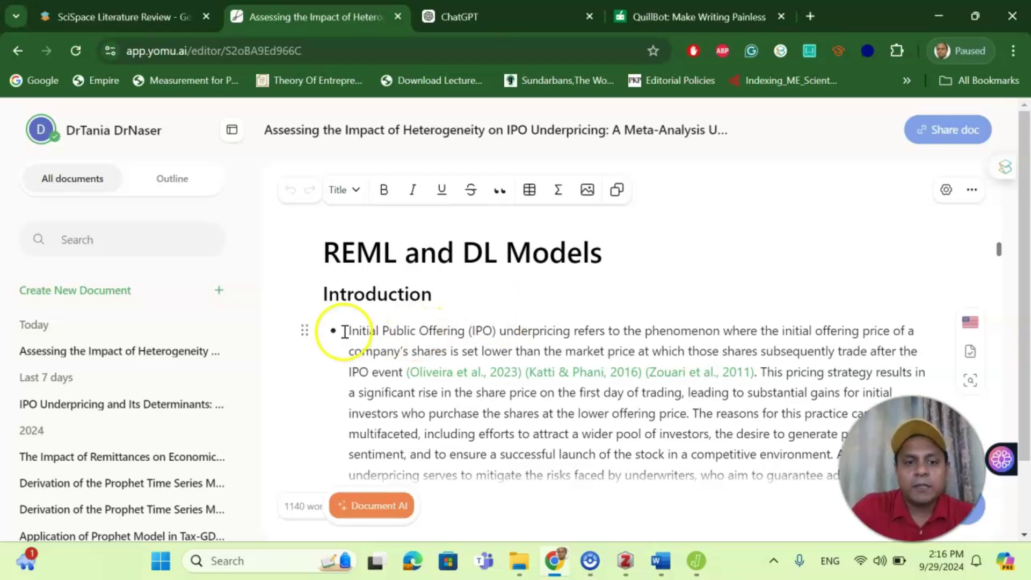
Step: Select the first Introduction bullet's opening lines, browse the Use AI actions, then close the list without applying one
left_click_drag(346, 330, 499, 381)
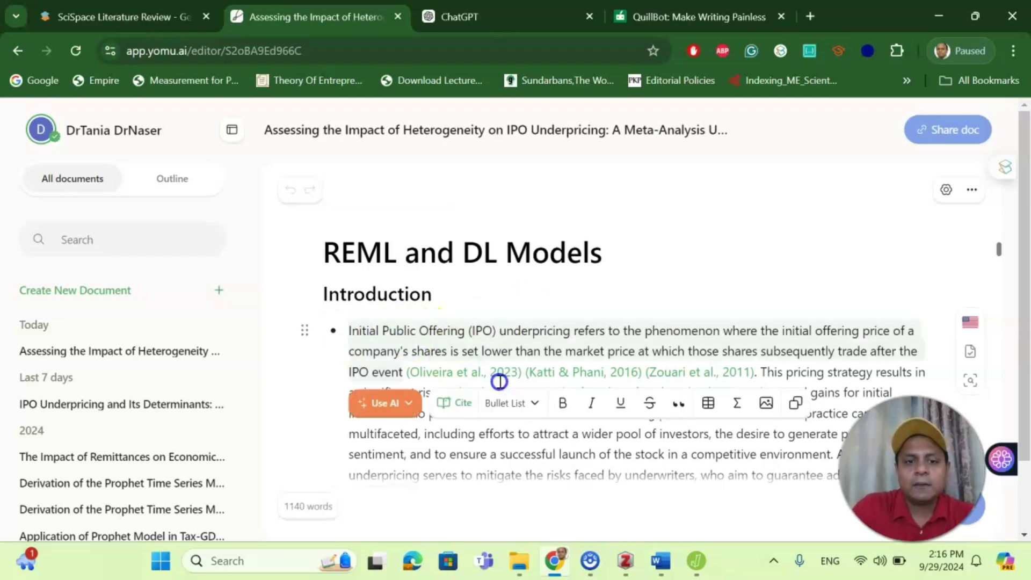
left_click(409, 404)
scroll(451, 322, "down", 5)
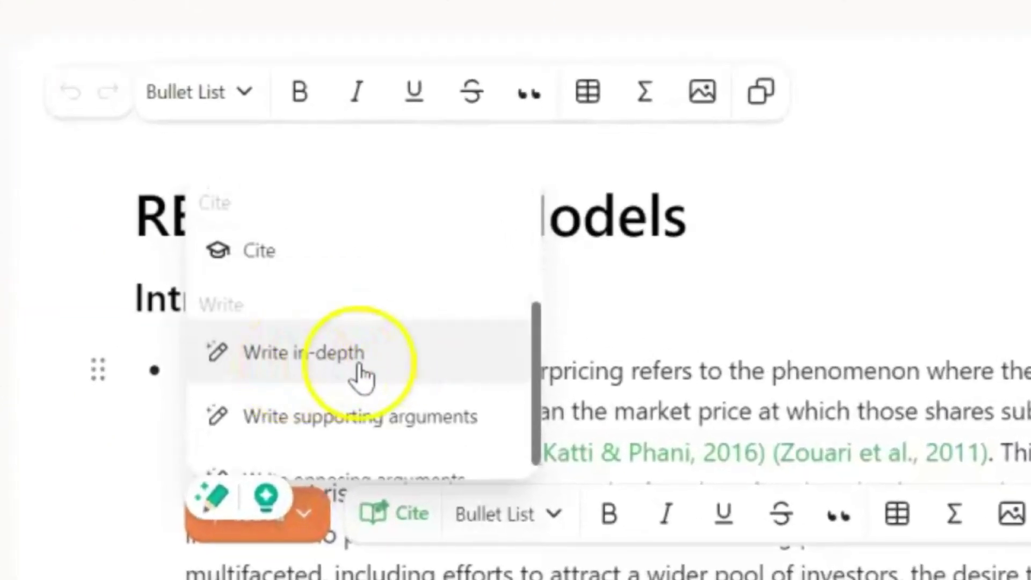
scroll(361, 376, "down", 1)
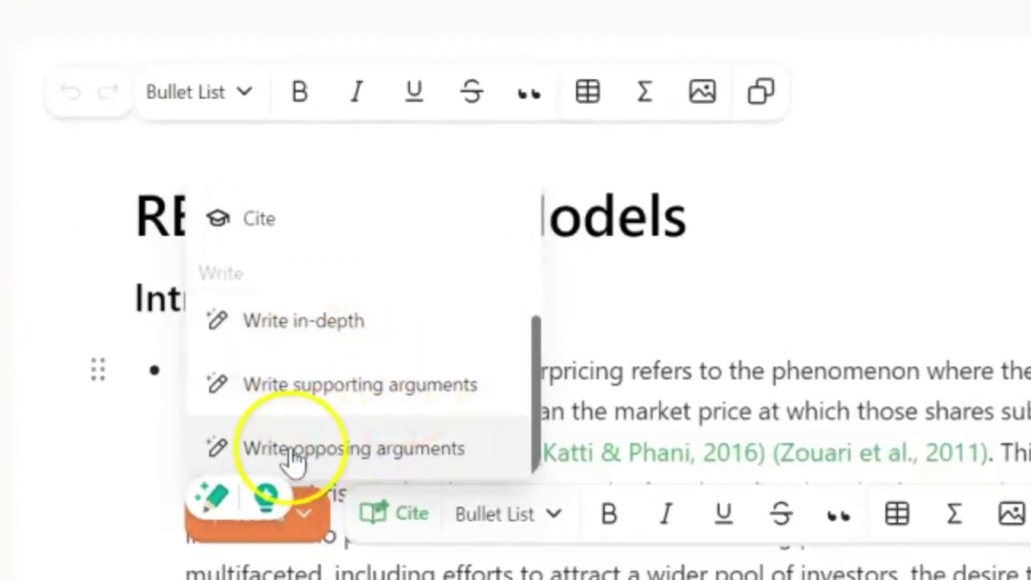
scroll(408, 451, "up", 5)
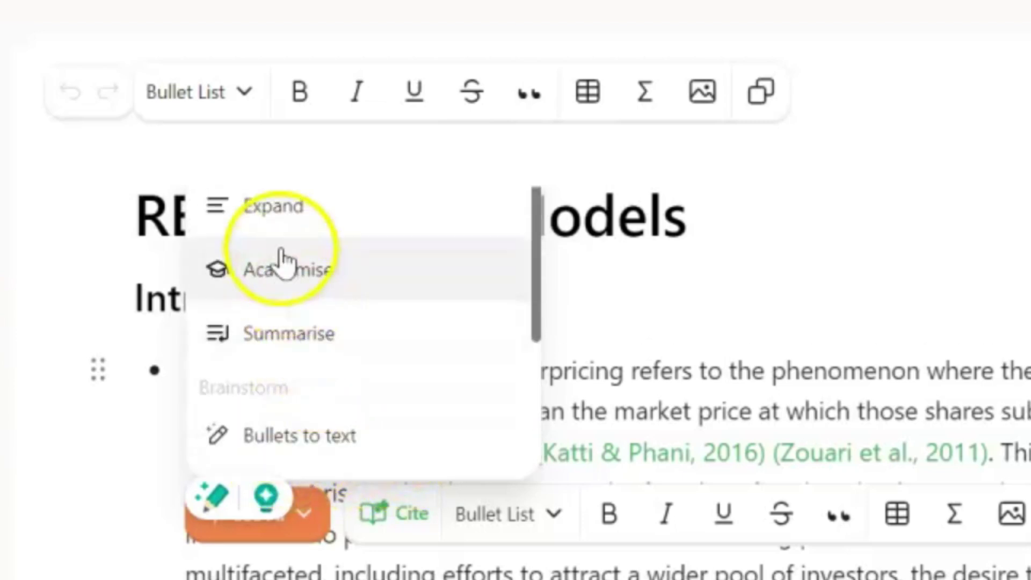
scroll(299, 253, "up", 3)
scroll(299, 263, "down", 3)
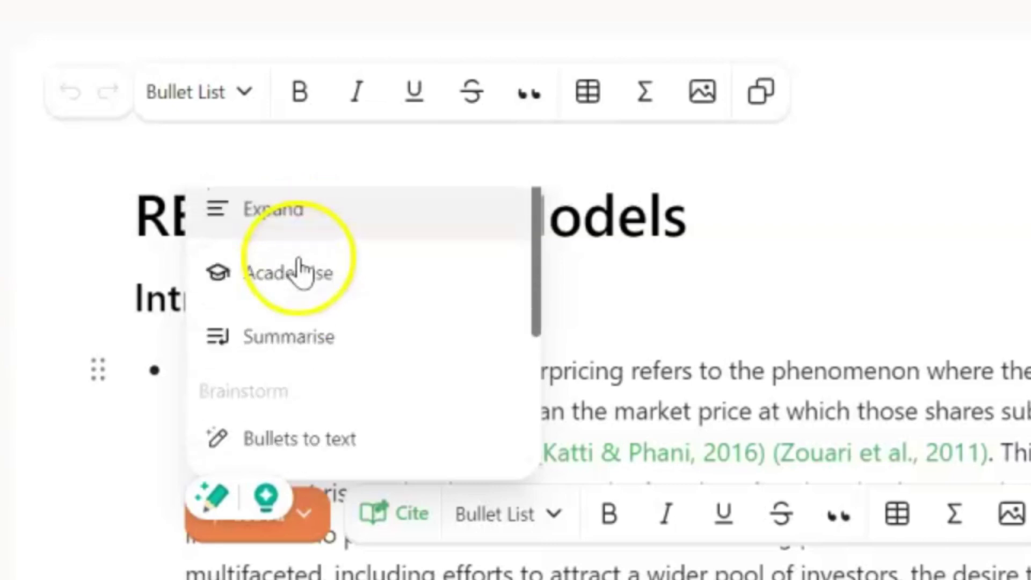
scroll(341, 349, "up", 3)
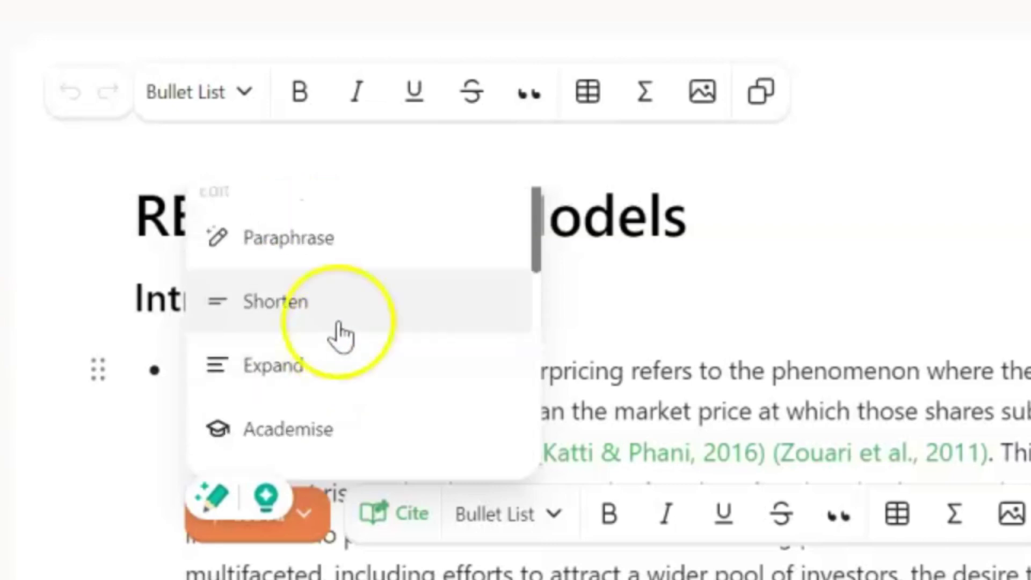
left_click(859, 226)
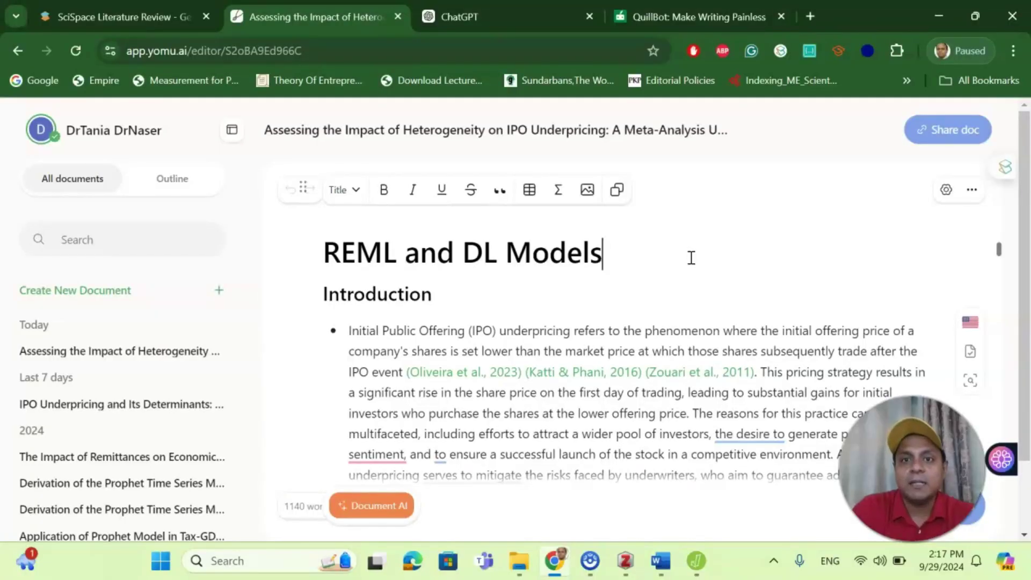
left_click(896, 244)
Step: View the ChatGPT new-chat page, then move on to the QuillBot tools home page
left_click(451, 16)
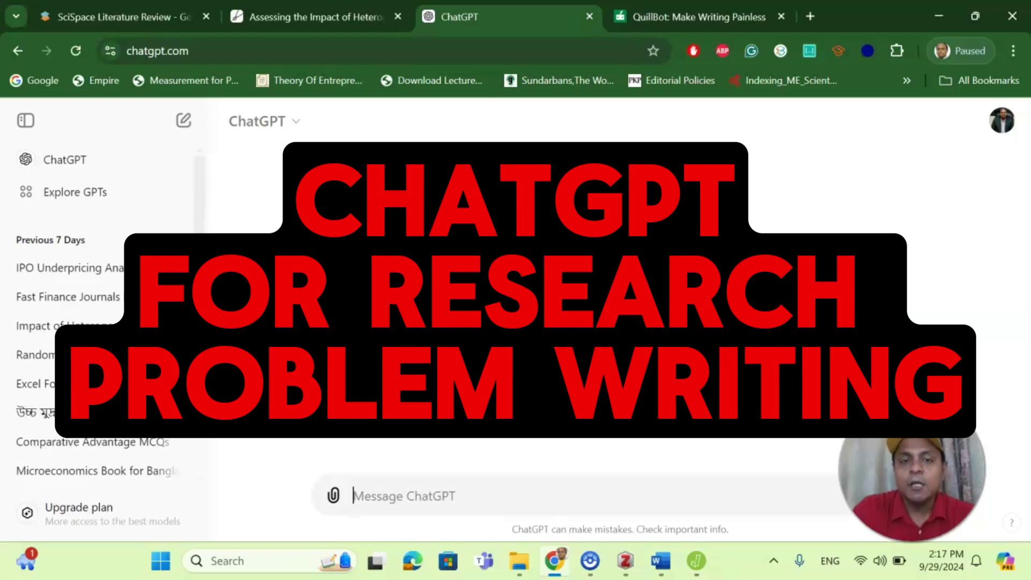
left_click(652, 16)
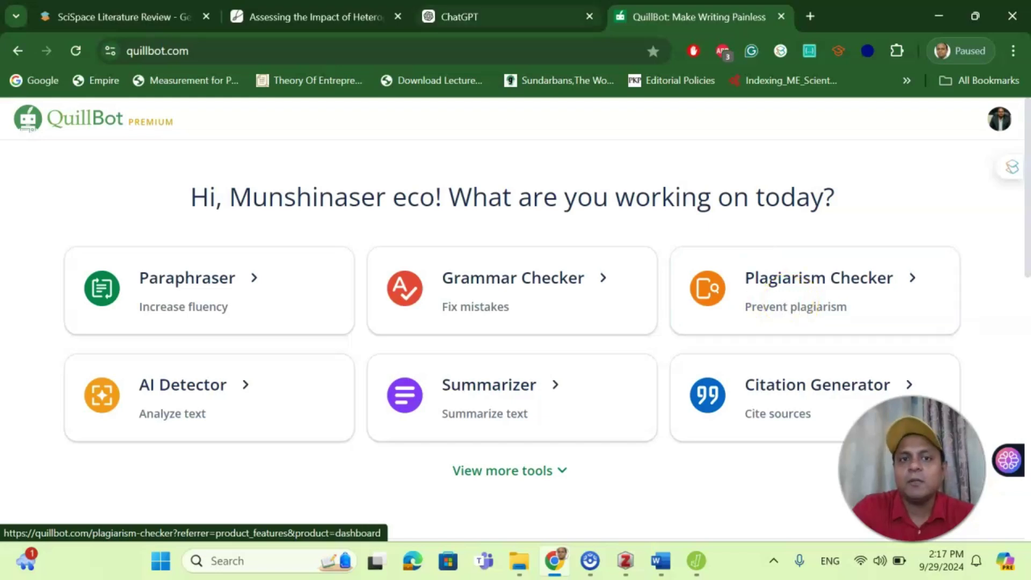
left_click(491, 1)
left_click(698, 16)
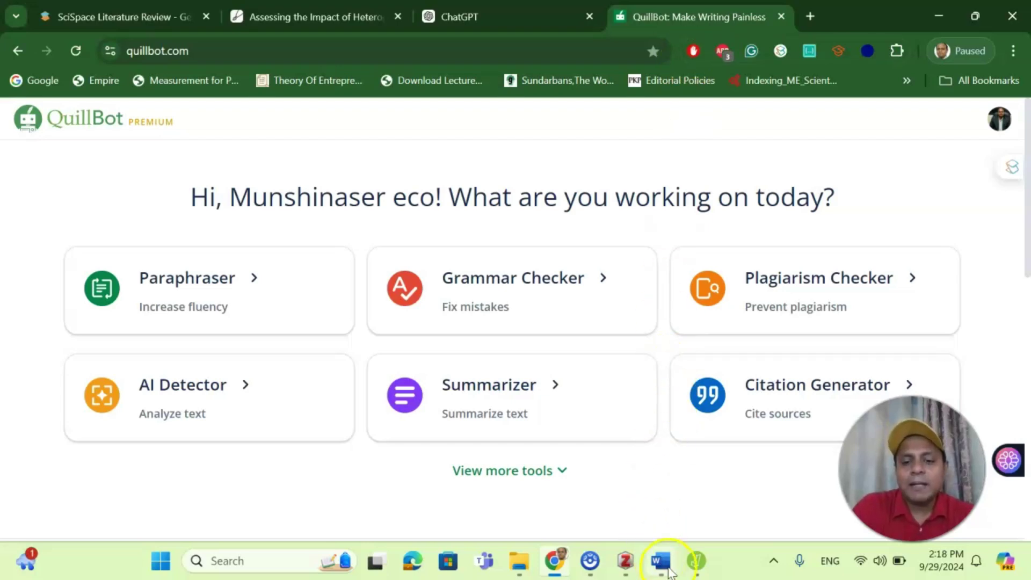
Step: Bring JASP forward and browse its enabled modules such as Machine Learning, Meta-Analysis, Network and Power
left_click(695, 561)
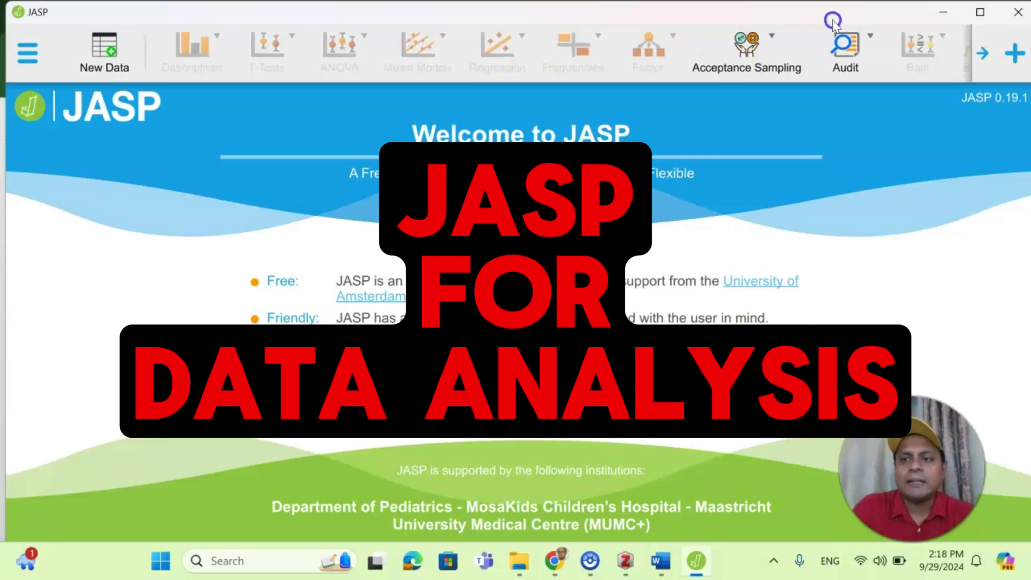
left_click(1015, 53)
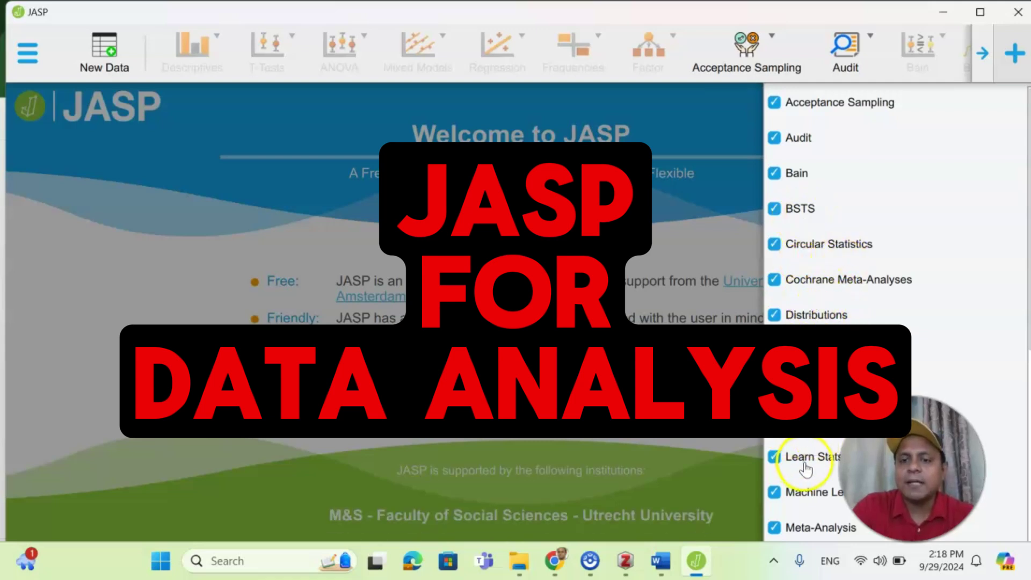
scroll(803, 471, "down", 3)
scroll(803, 471, "down", 3)
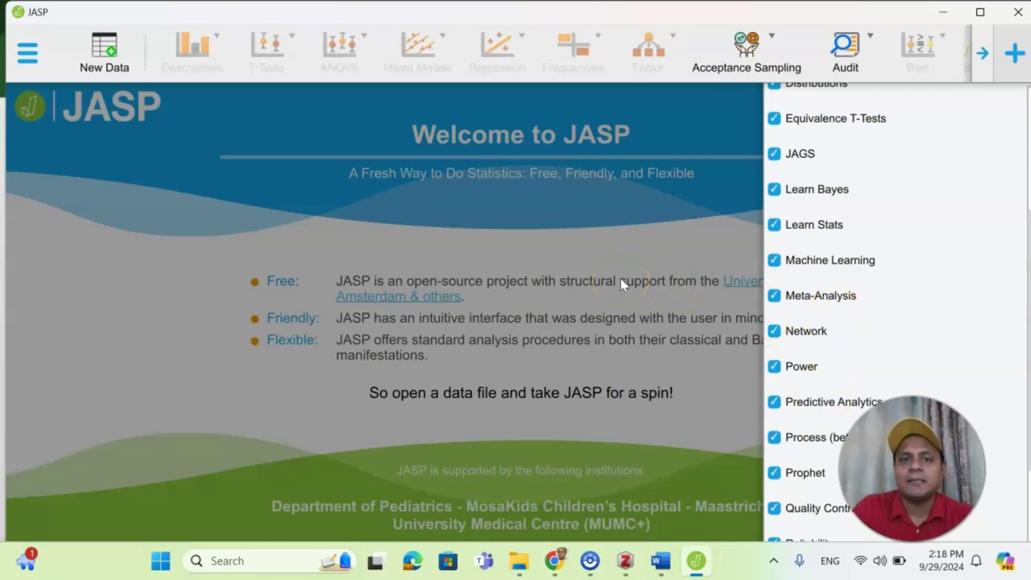
Step: Bring Zotero forward showing the IPO_papers collection with its 16 items
left_click(625, 560)
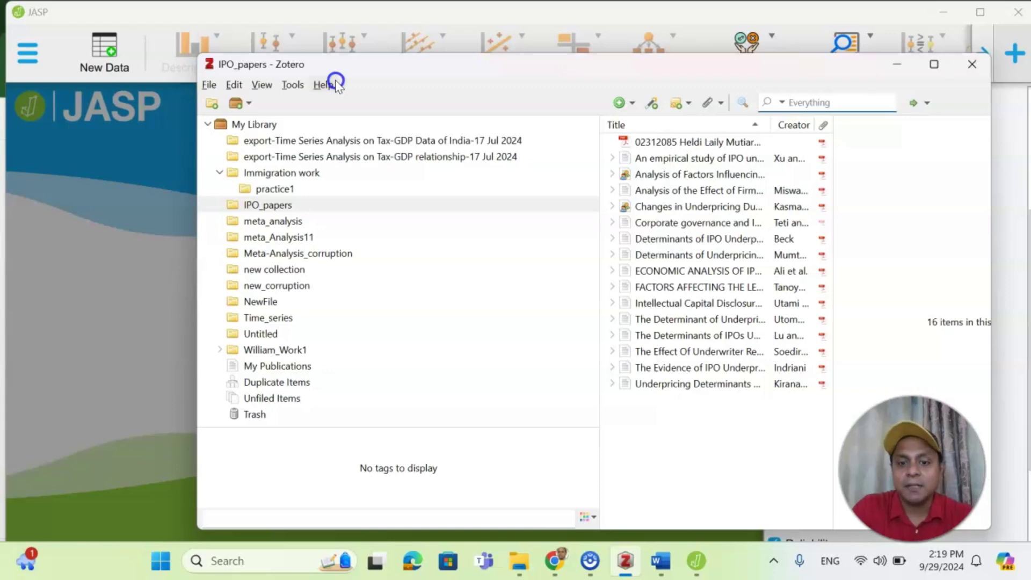
Step: Cycle through the SciSpace, Yomu AI, ChatGPT and QuillBot tabs in Chrome, then return to JASP
left_click(554, 561)
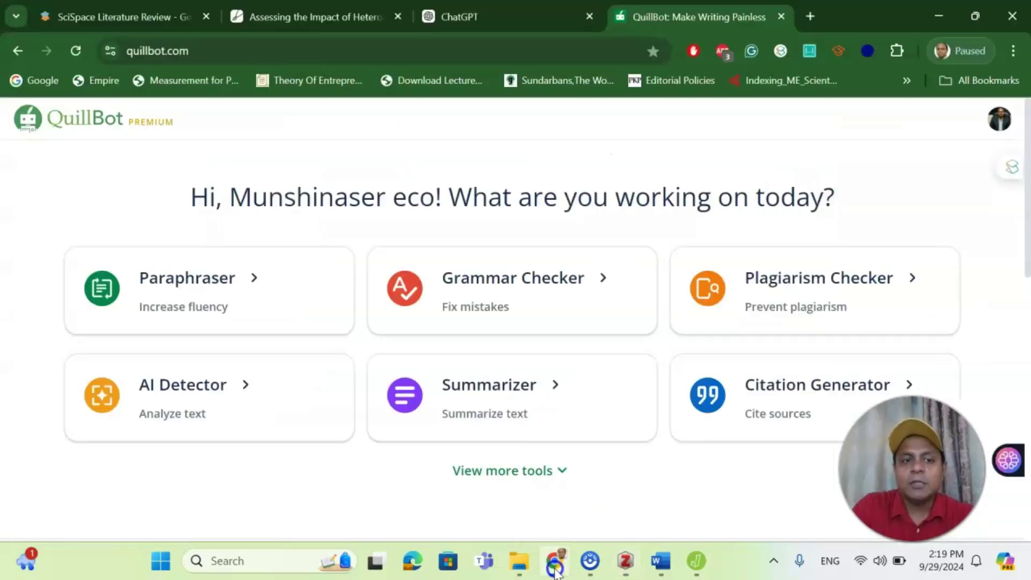
left_click(115, 16)
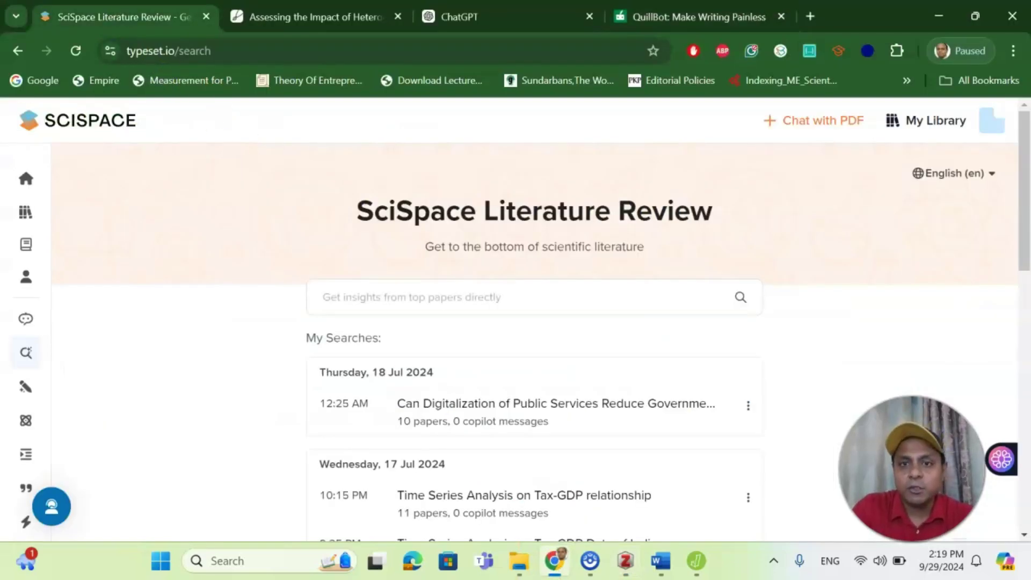
key("ctrl+Tab")
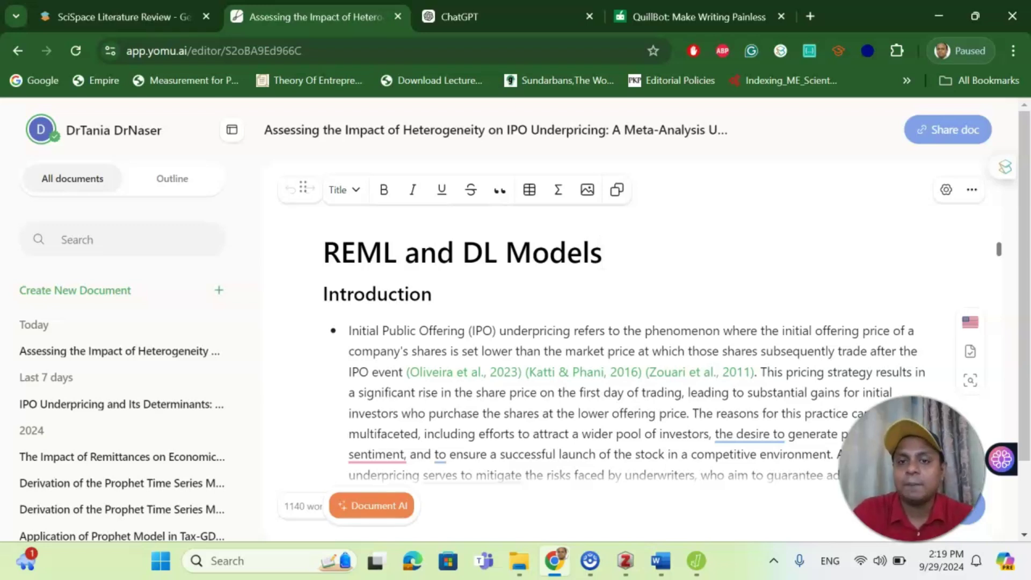
key("ctrl+Tab")
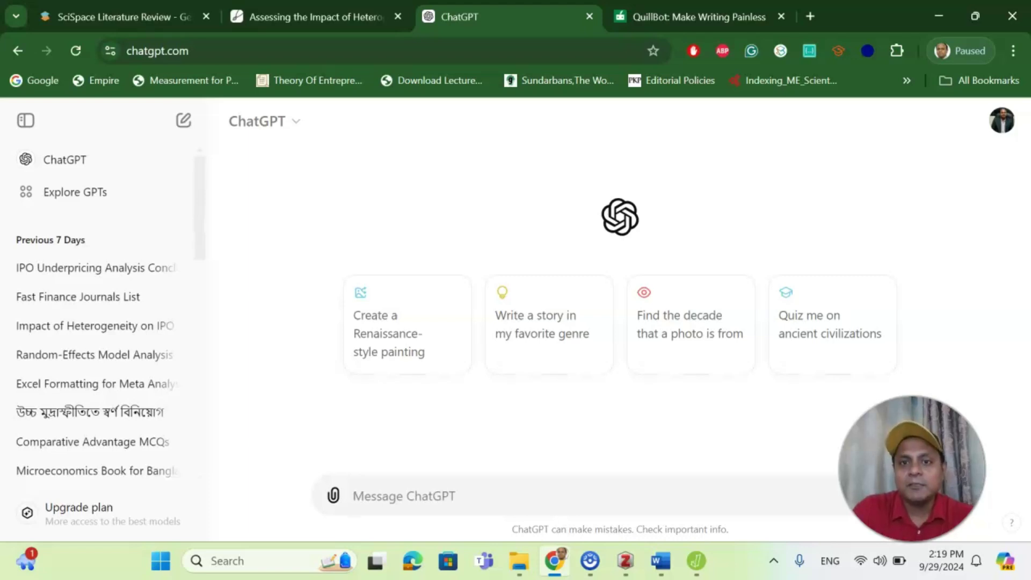
left_click(692, 16)
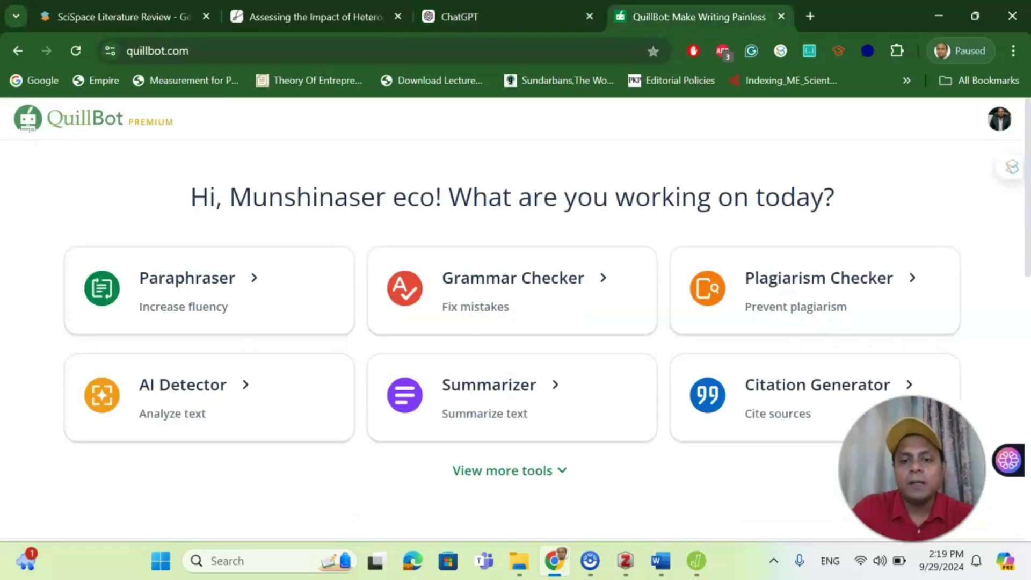
left_click(695, 561)
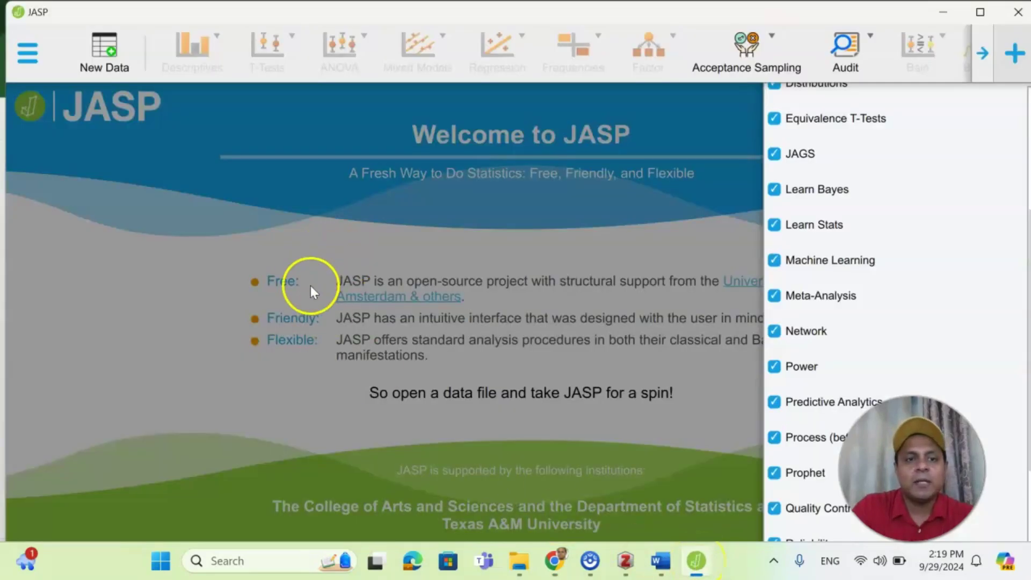
Step: Bring the Zotero IPO_papers library, with its 16 papers, back in front of JASP
left_click(624, 561)
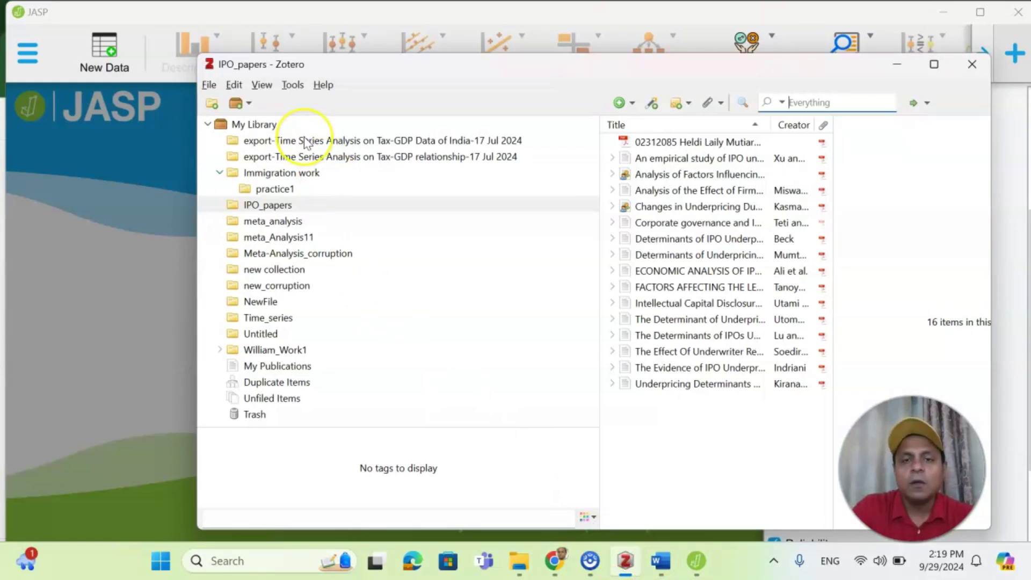